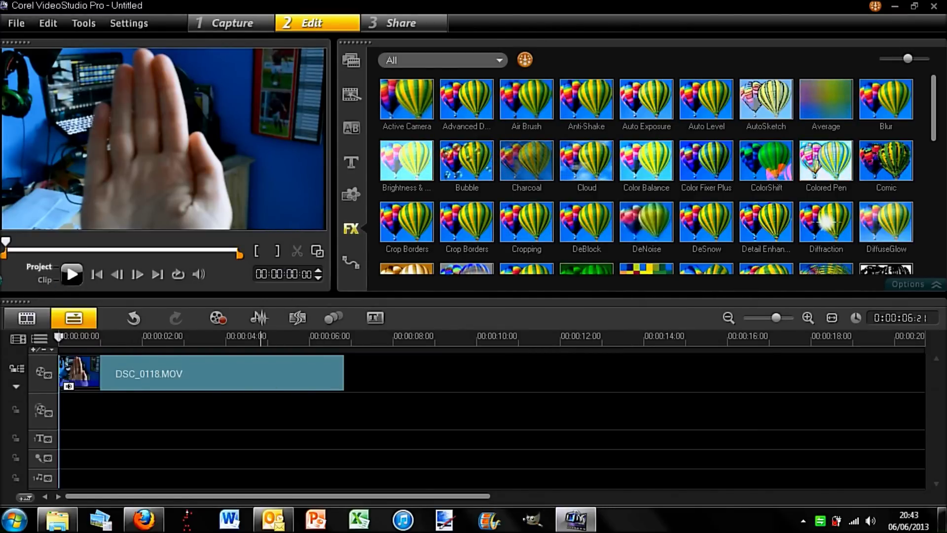
Step: Preview the hand clip, then open Track Motion for it
key(space)
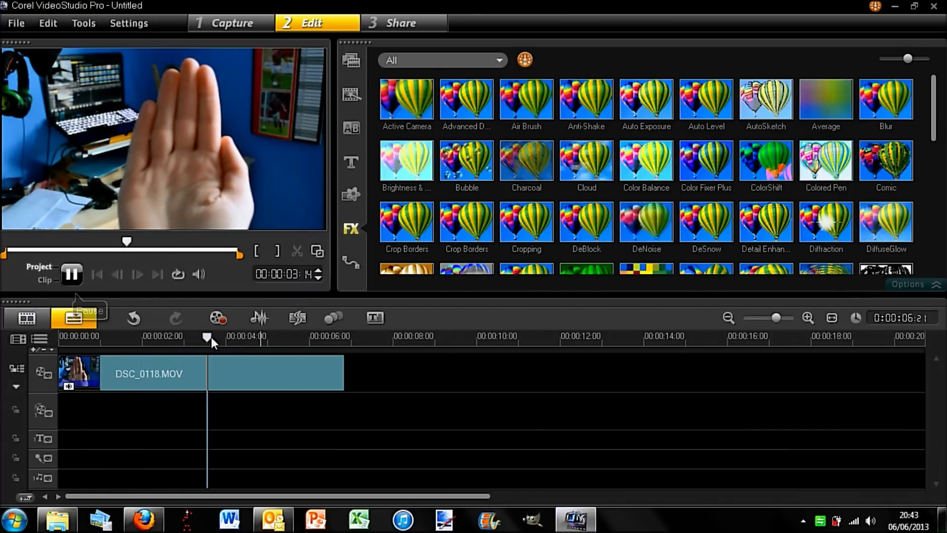
key(space)
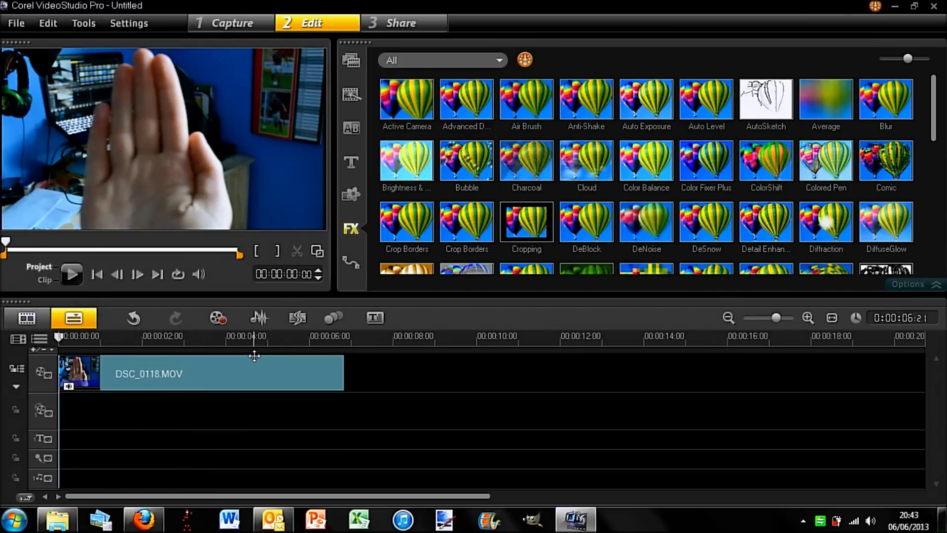
right_click(222, 367)
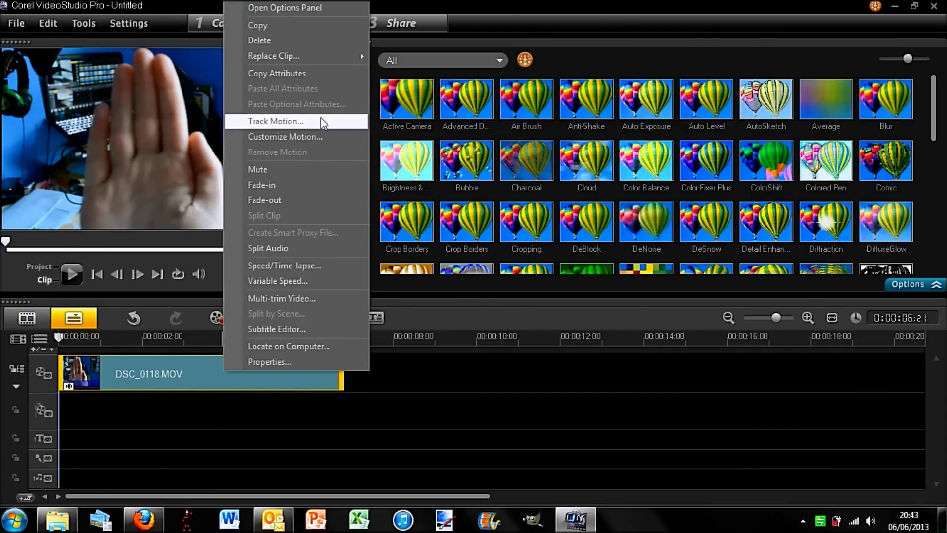
click(275, 121)
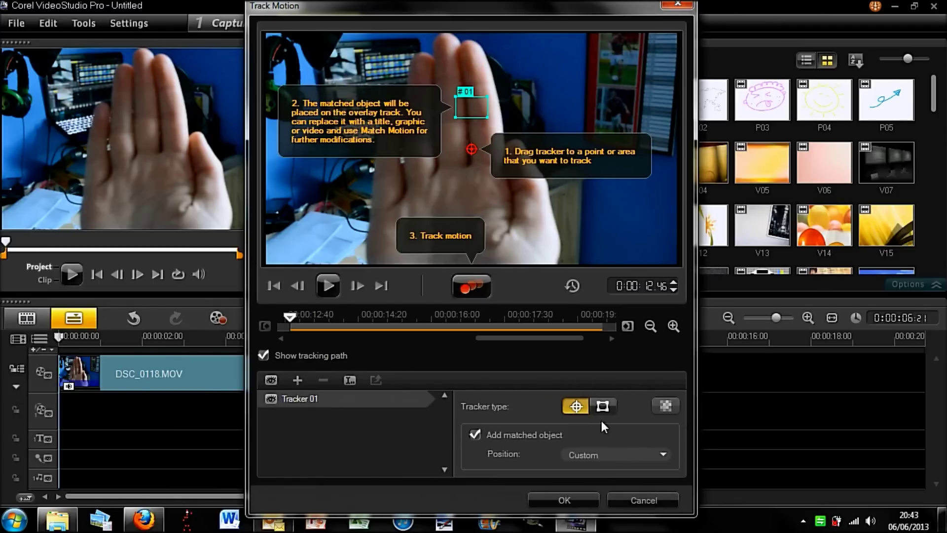
Step: Switch to an area tracker, centre it on the palm, move the #01 marker left, and start tracking
click(604, 406)
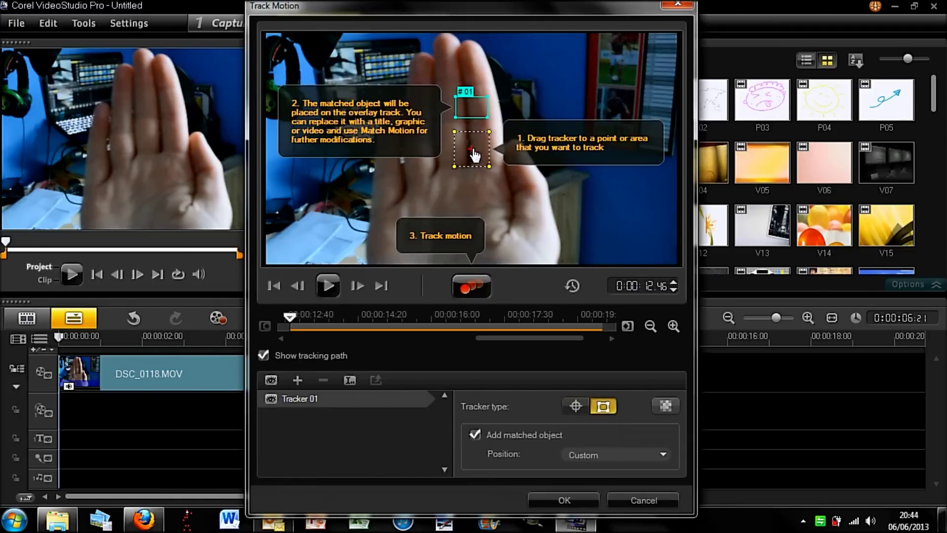
drag(476, 155, 442, 191)
drag(400, 261, 525, 111)
drag(446, 206, 462, 159)
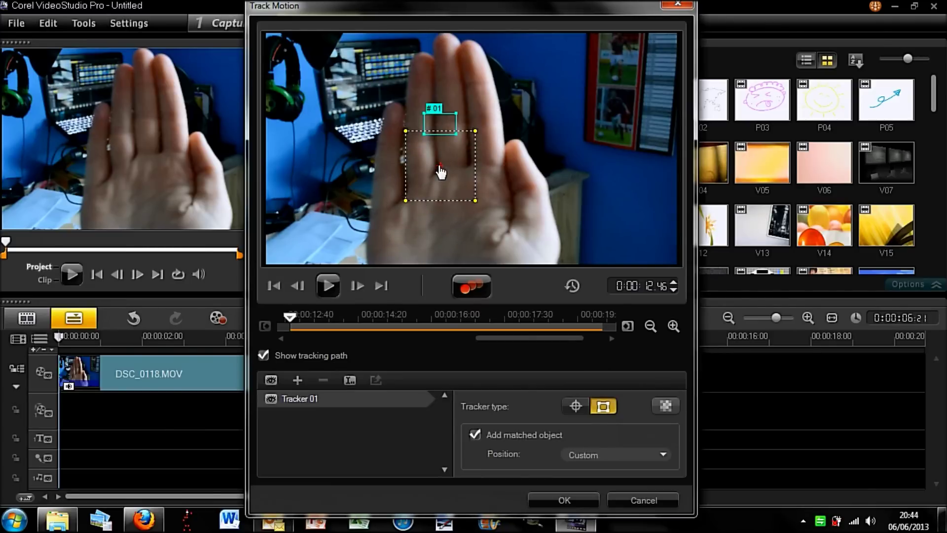
drag(440, 169, 441, 223)
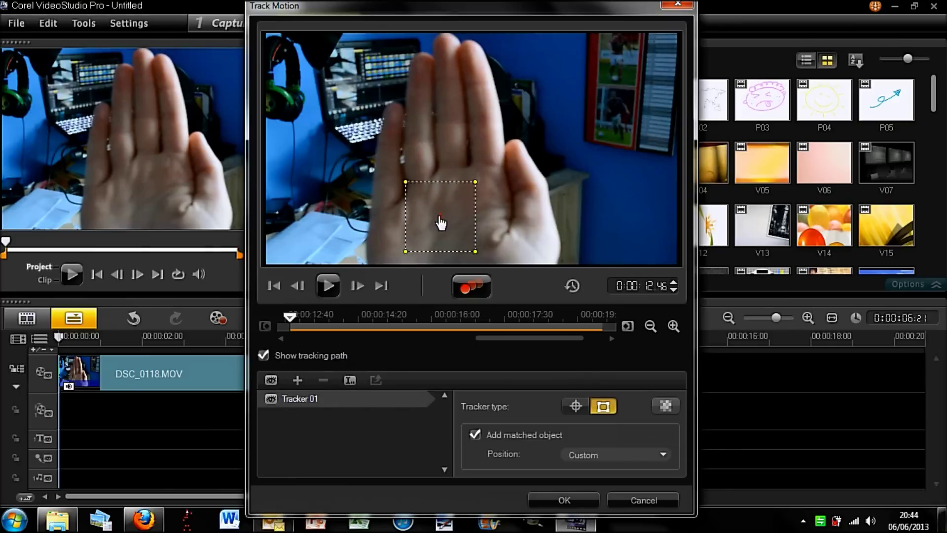
click(441, 223)
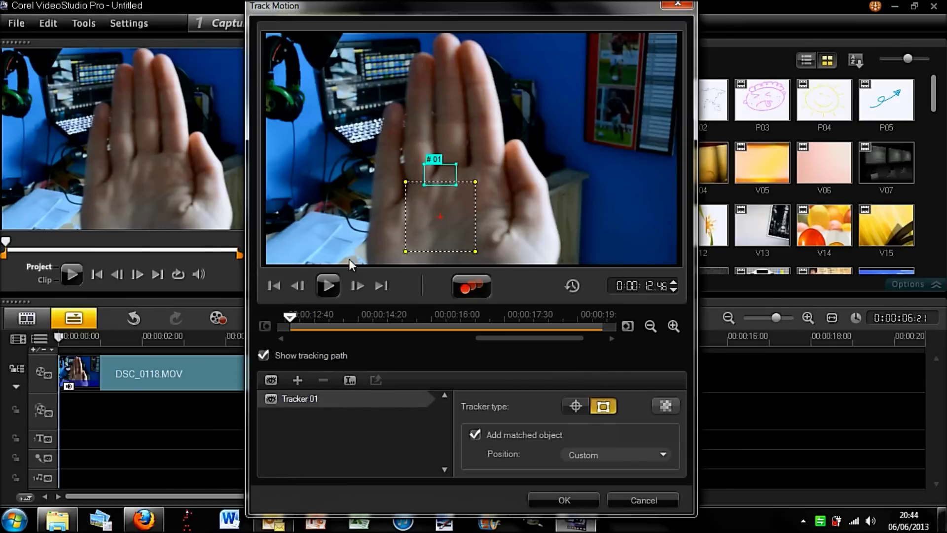
drag(434, 173, 341, 198)
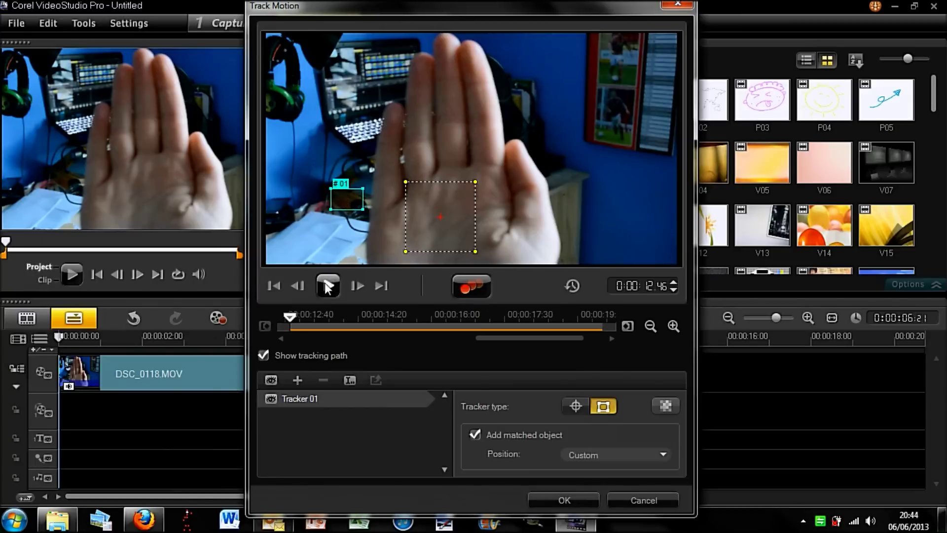
click(471, 288)
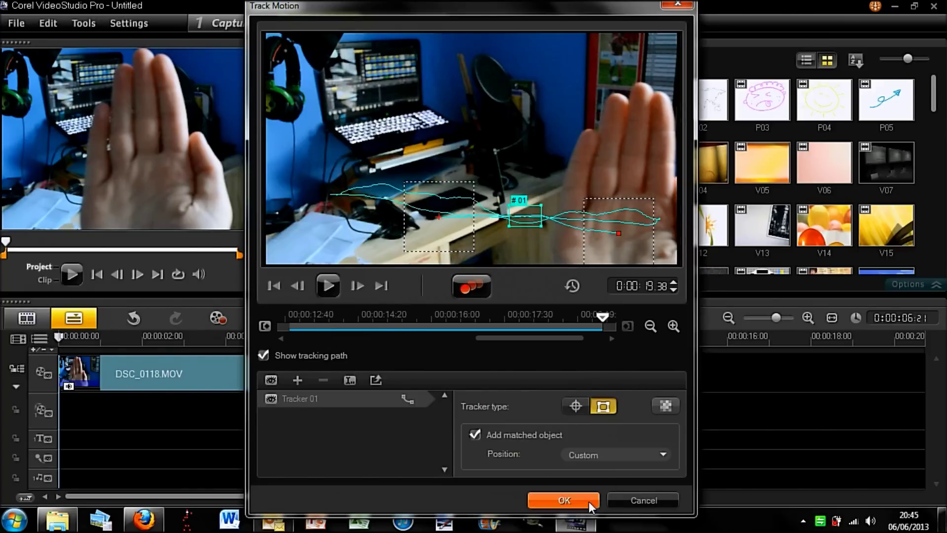
Step: Accept the tracking result, adding the Placeholder 01.jpg overlay beneath the hand clip
click(566, 497)
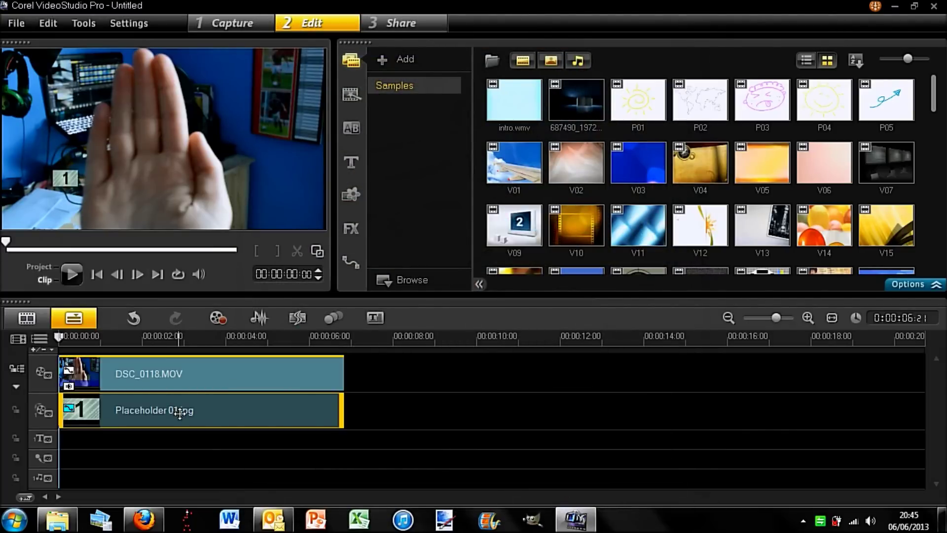
Step: Start a title on the preview, then check and dismiss the placeholder overlay's options
click(363, 156)
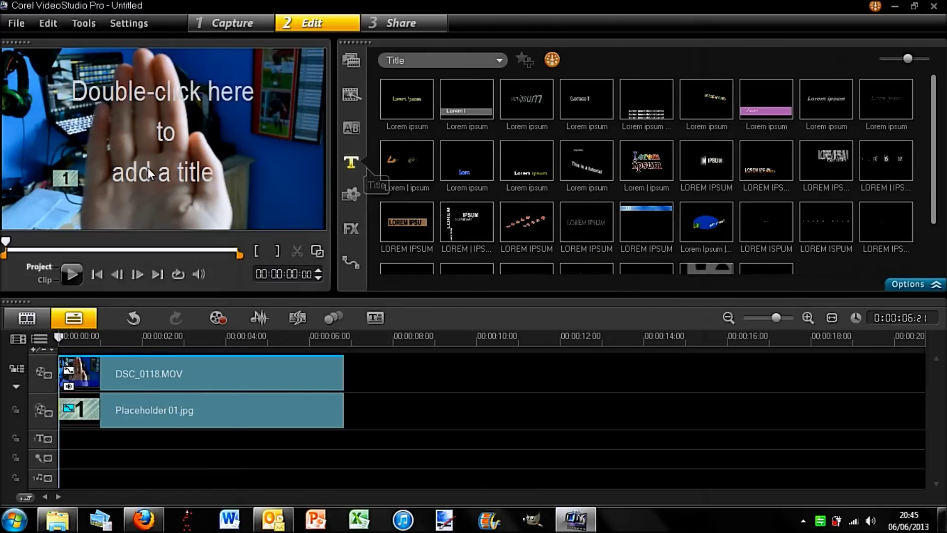
double_click(147, 168)
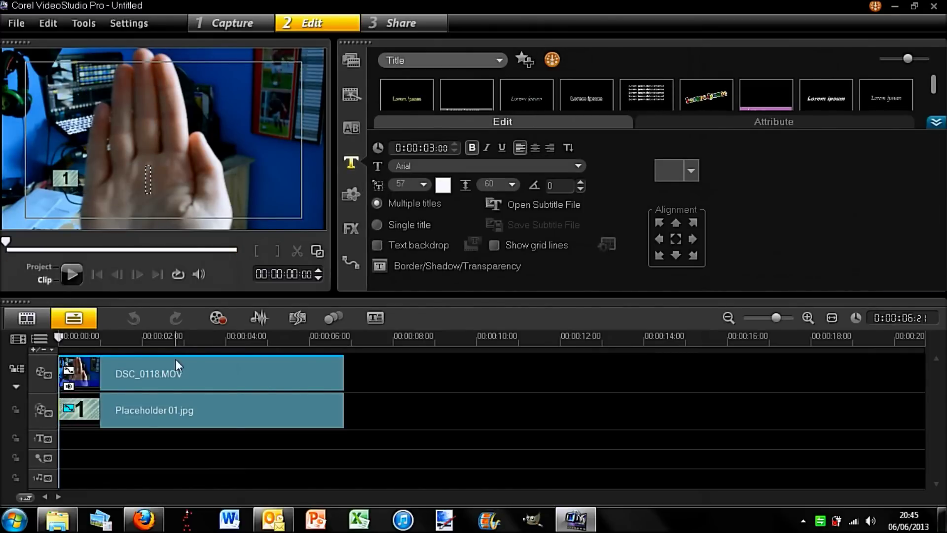
click(170, 415)
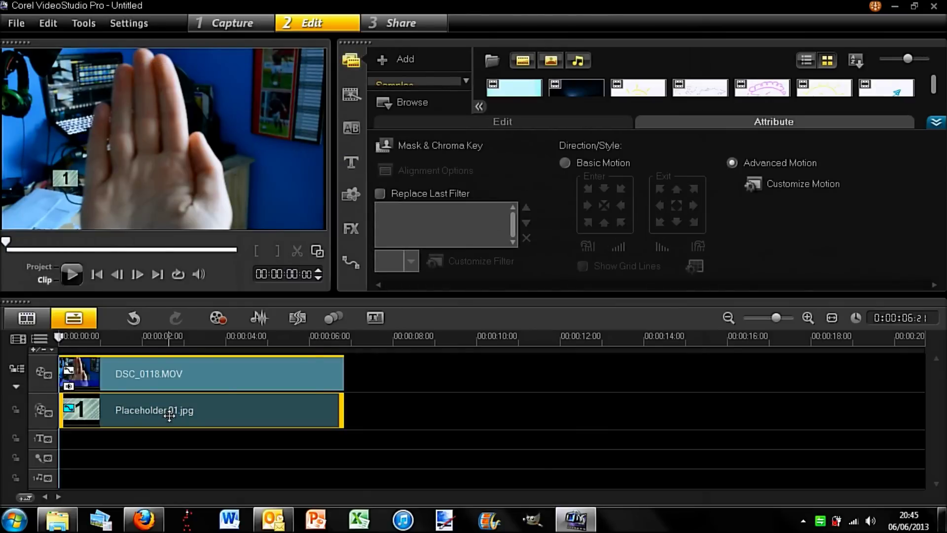
right_click(170, 416)
click(119, 180)
Step: Add a 'track' title, move it to the frame's upper left, and place it on the title track
click(359, 167)
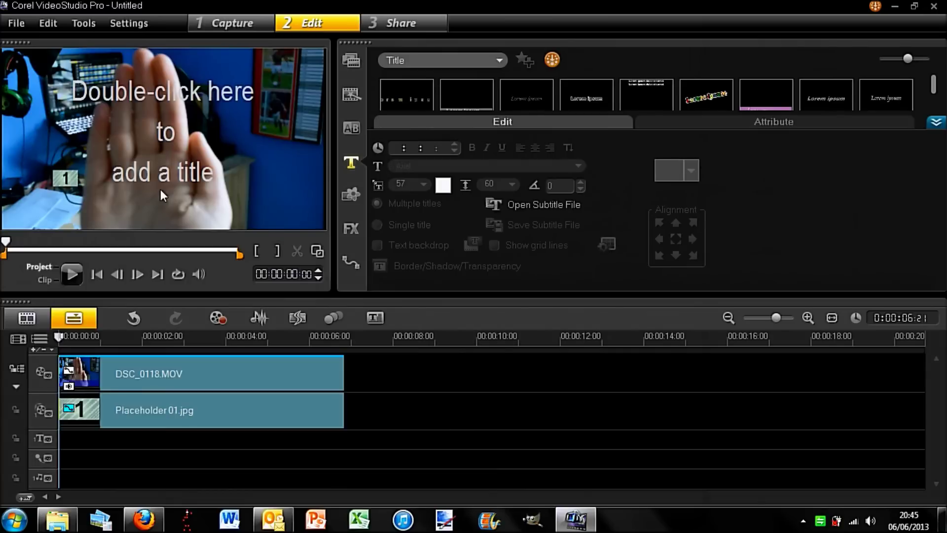
double_click(161, 188)
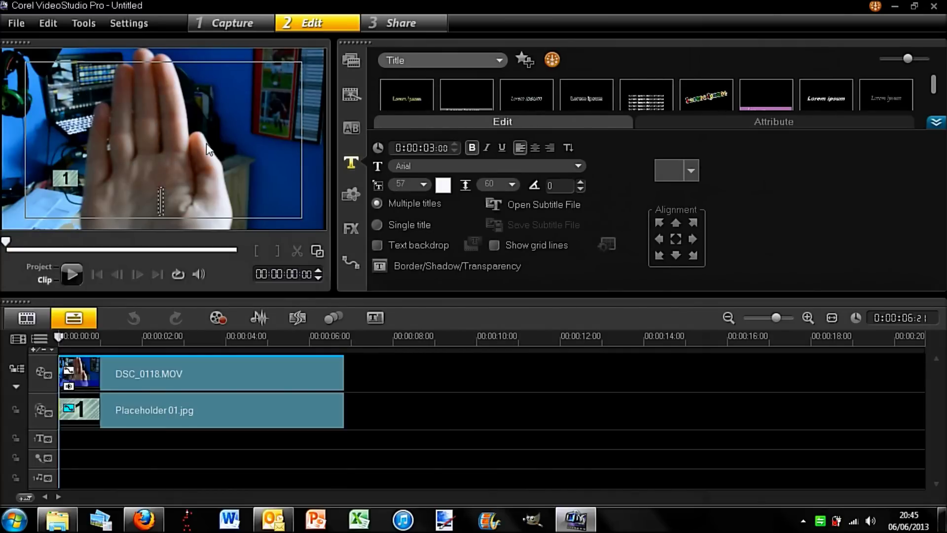
text(track)
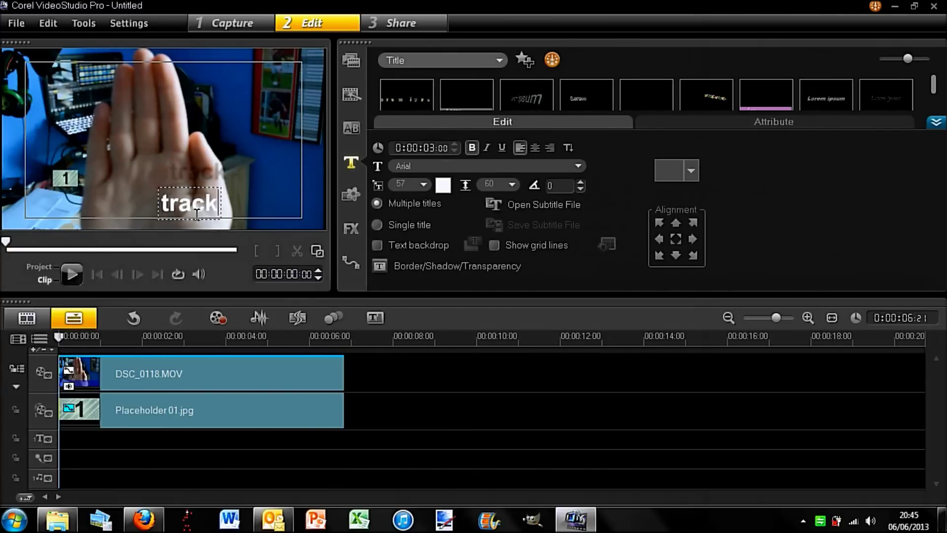
click(182, 204)
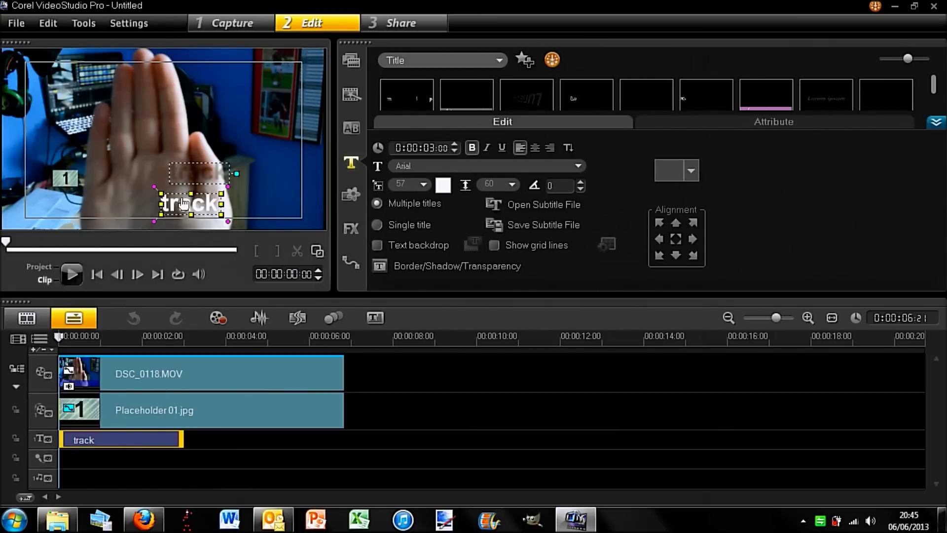
drag(181, 203, 78, 181)
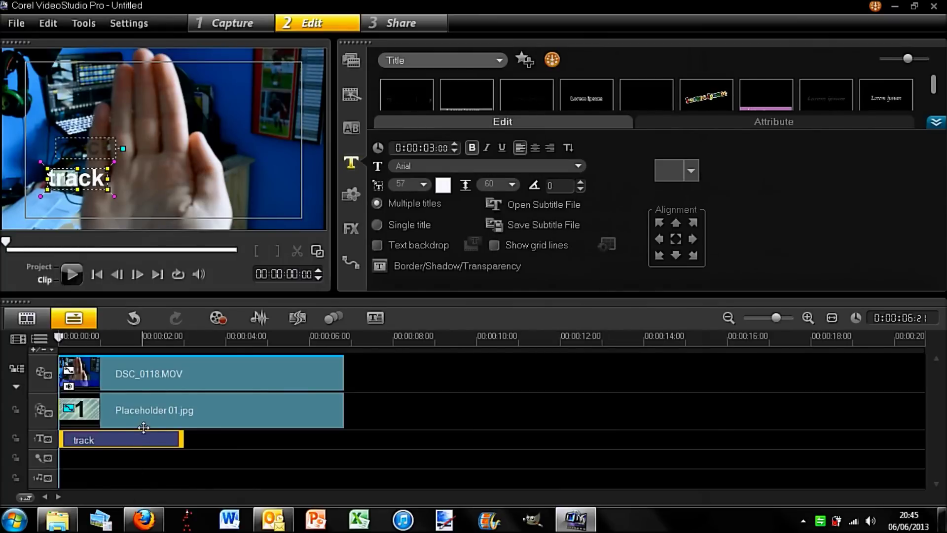
click(147, 412)
drag(147, 411, 149, 432)
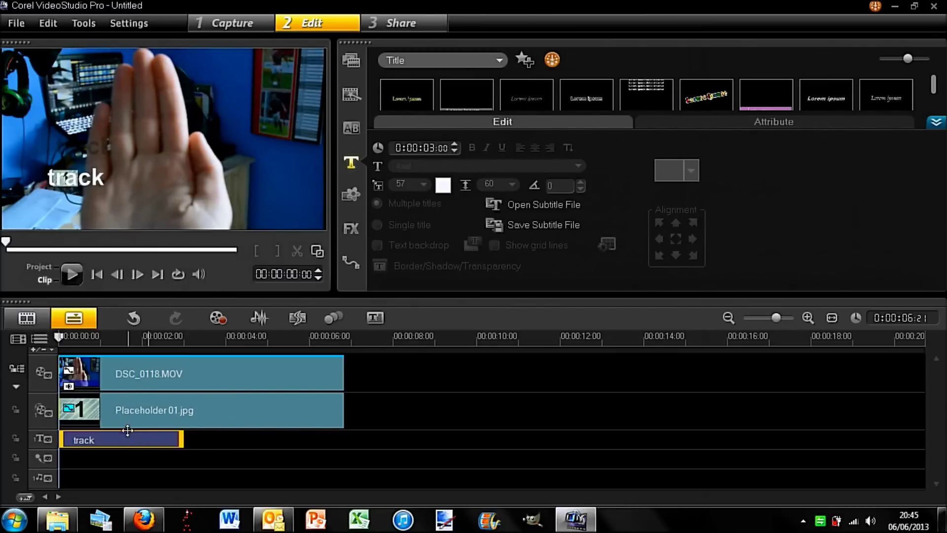
Step: Match the 'track' title's motion to the palm, accept it, and play back to check
right_click(126, 438)
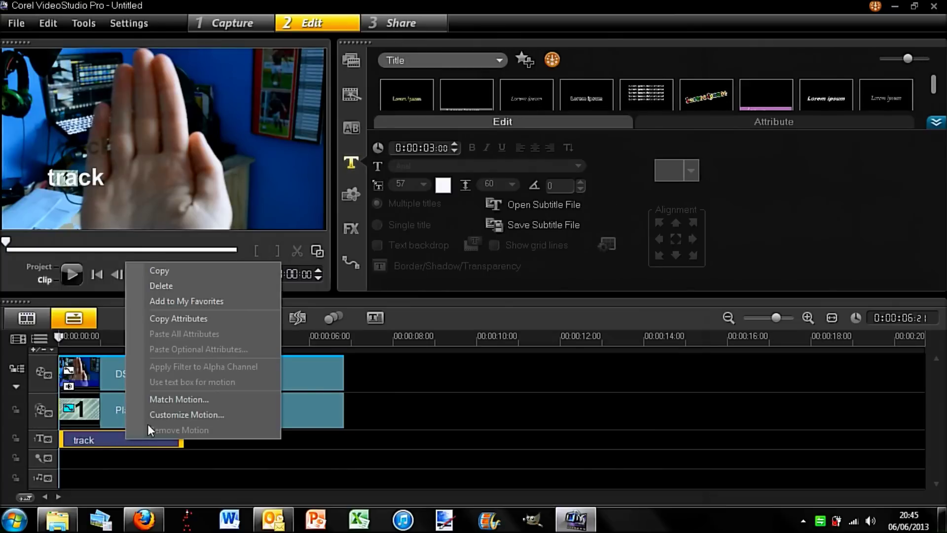
click(161, 402)
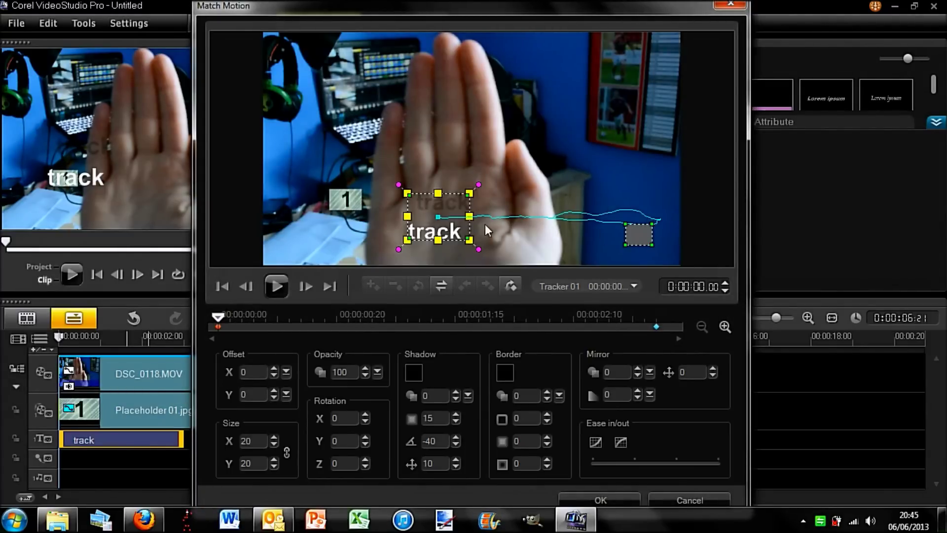
click(269, 290)
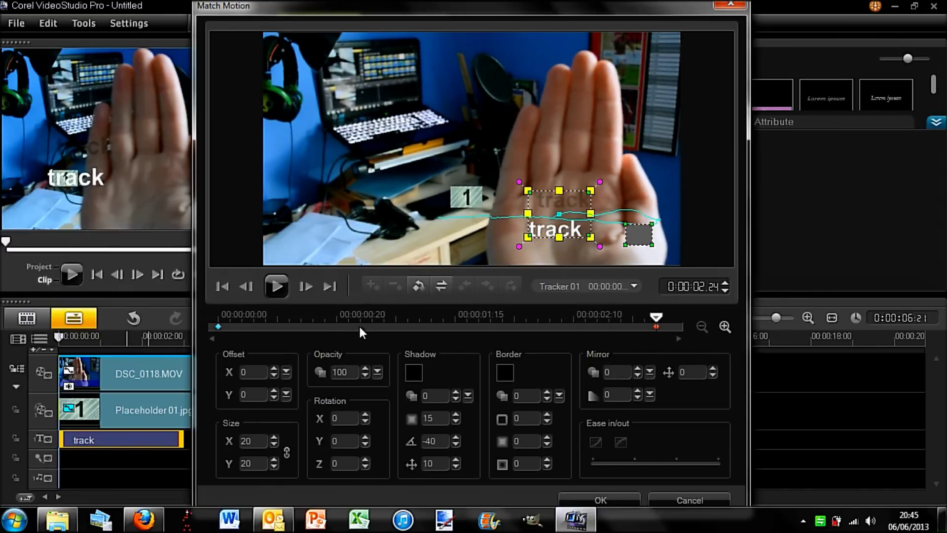
click(629, 499)
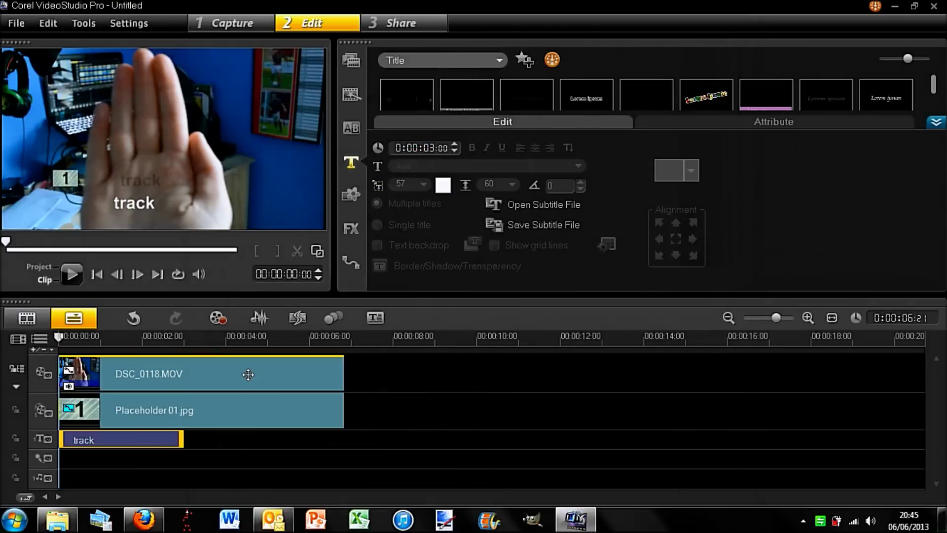
click(71, 275)
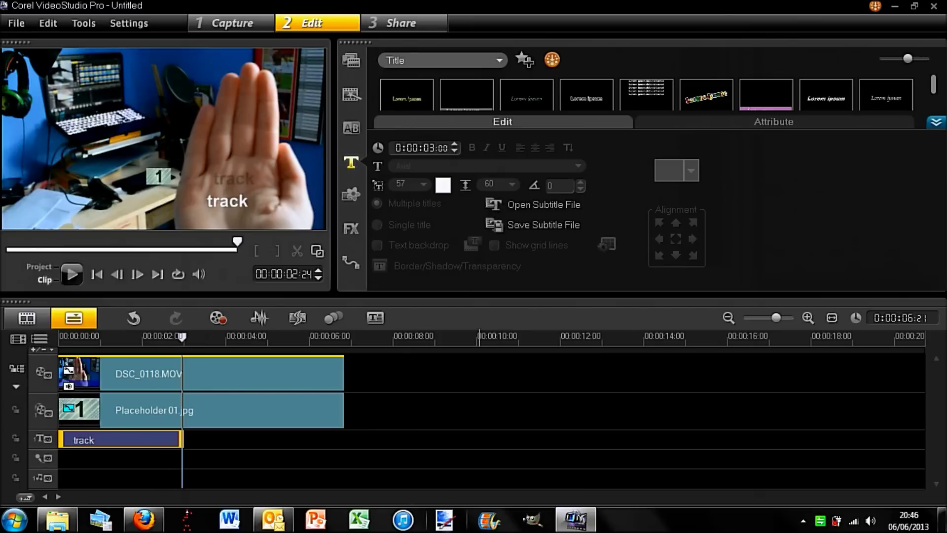
Step: Show the Basic preset motion paths P01 through P10 in the library
click(352, 263)
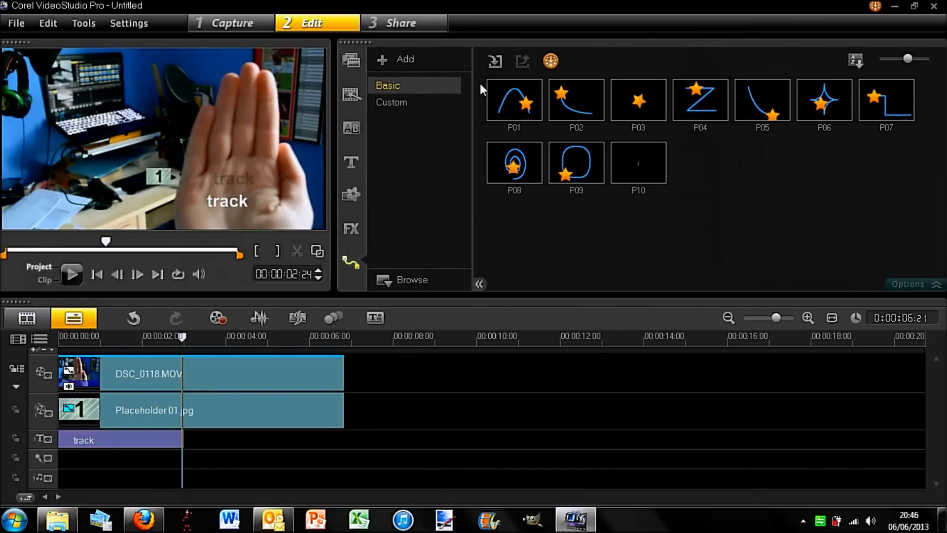
Step: Browse the Custom motion paths and open then close the Corel Guide
click(388, 101)
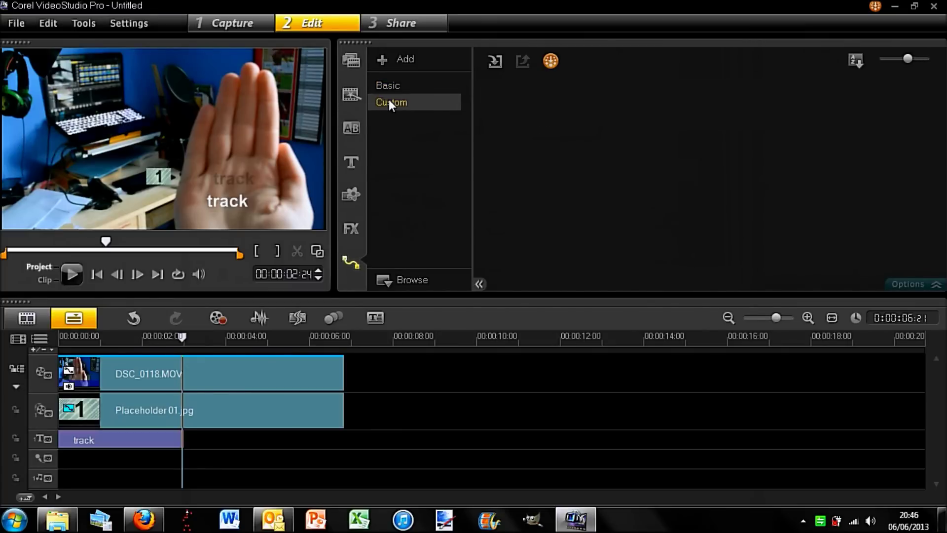
click(862, 63)
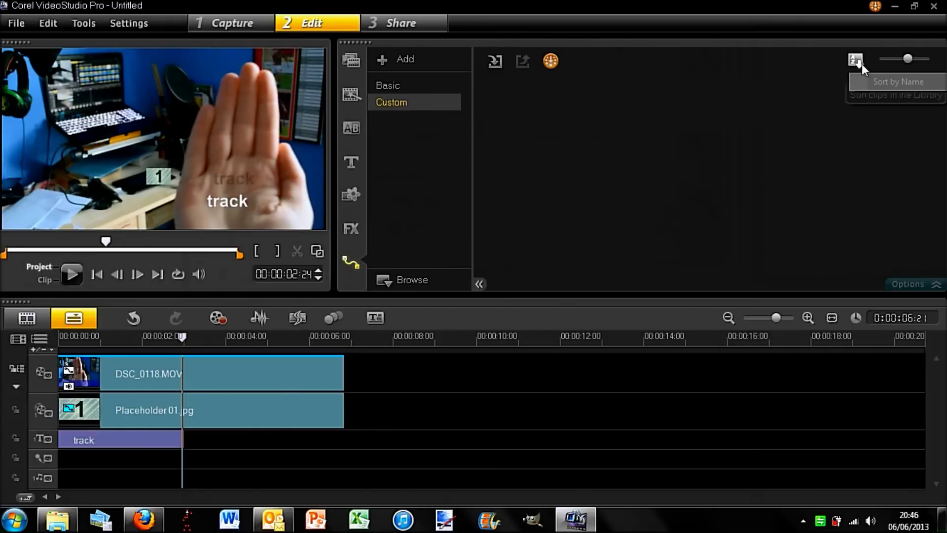
click(551, 61)
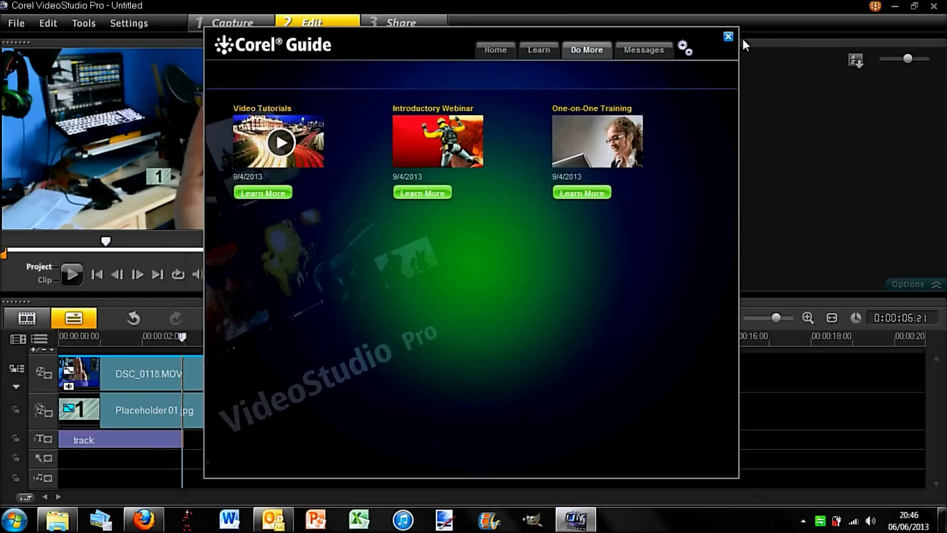
click(729, 37)
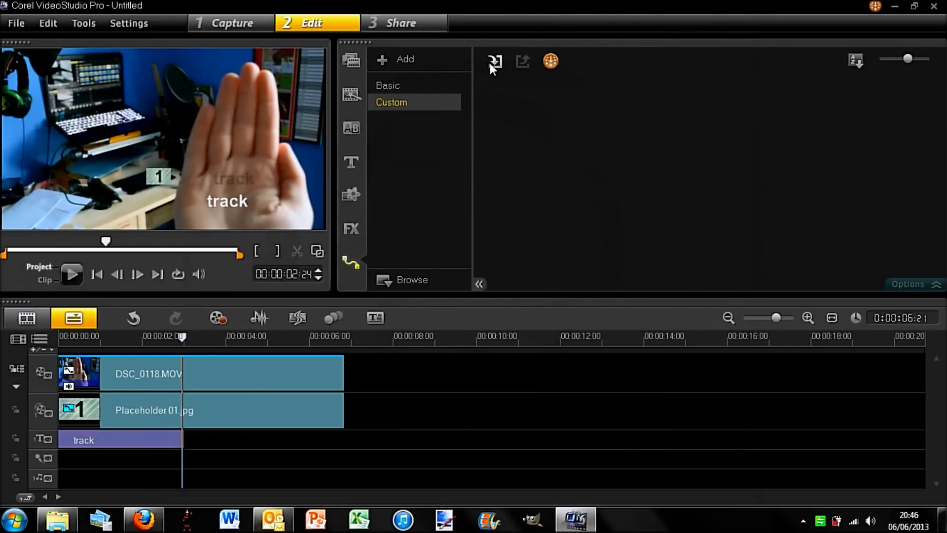
Step: Add a 'Folder' category to the path library, then return to Basic and select P01
click(385, 60)
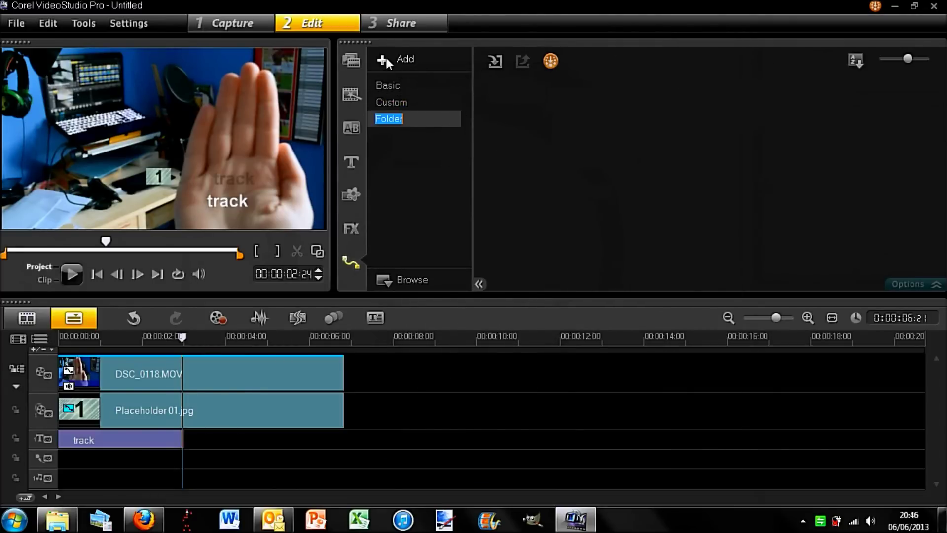
click(432, 82)
click(501, 114)
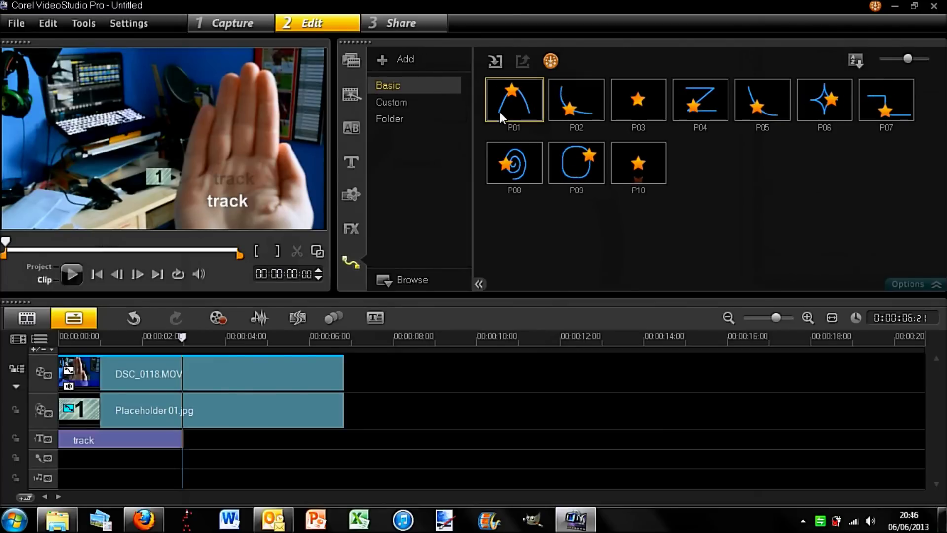
Step: Try path P01 on DSC_0118.MOV, then replace it with P08 and play it back
drag(500, 111, 239, 373)
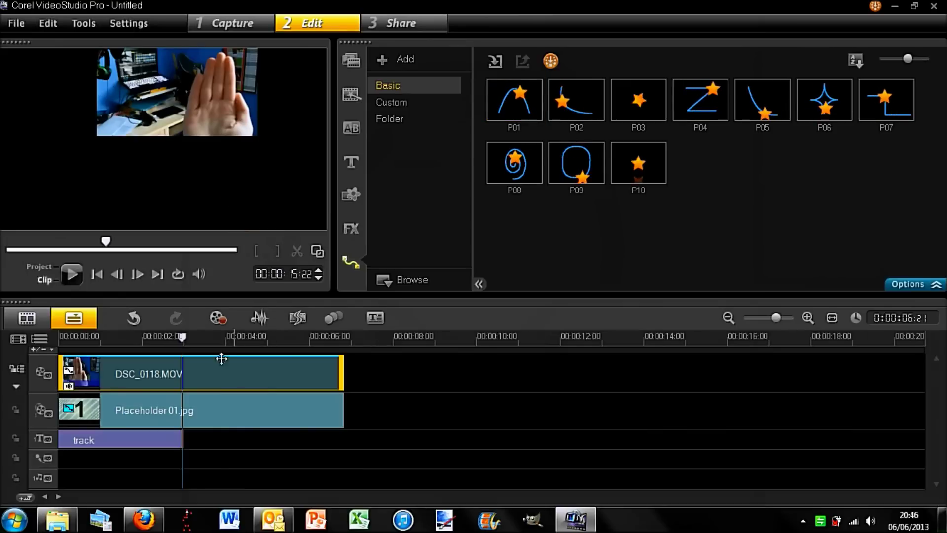
click(69, 275)
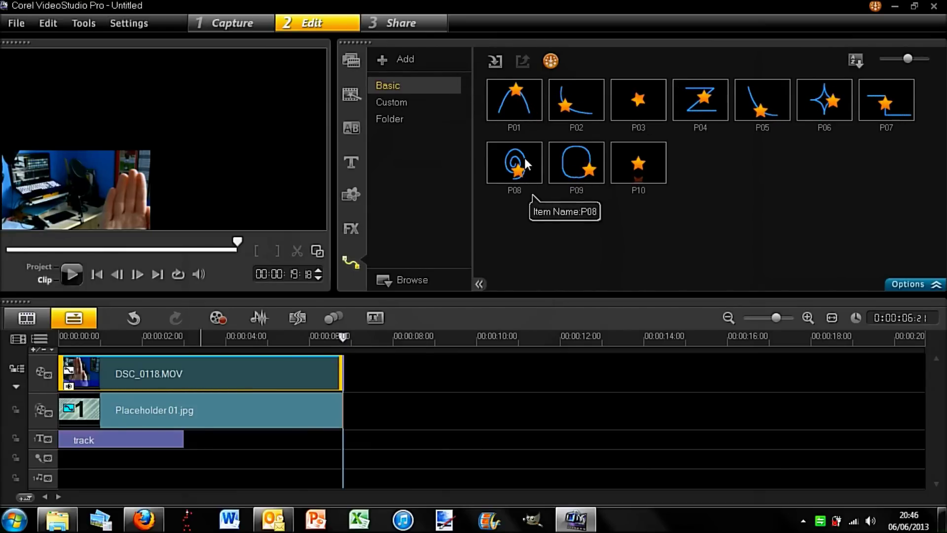
drag(525, 162, 159, 380)
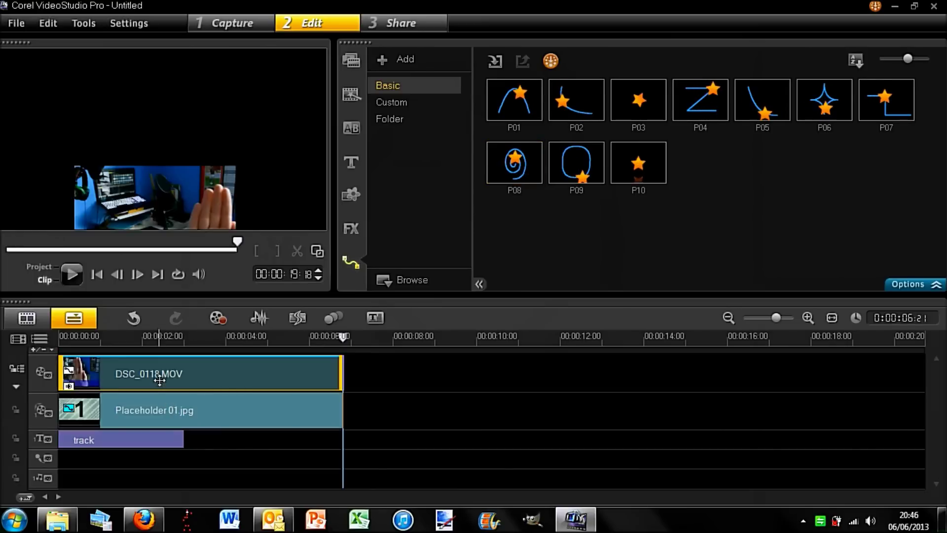
click(72, 274)
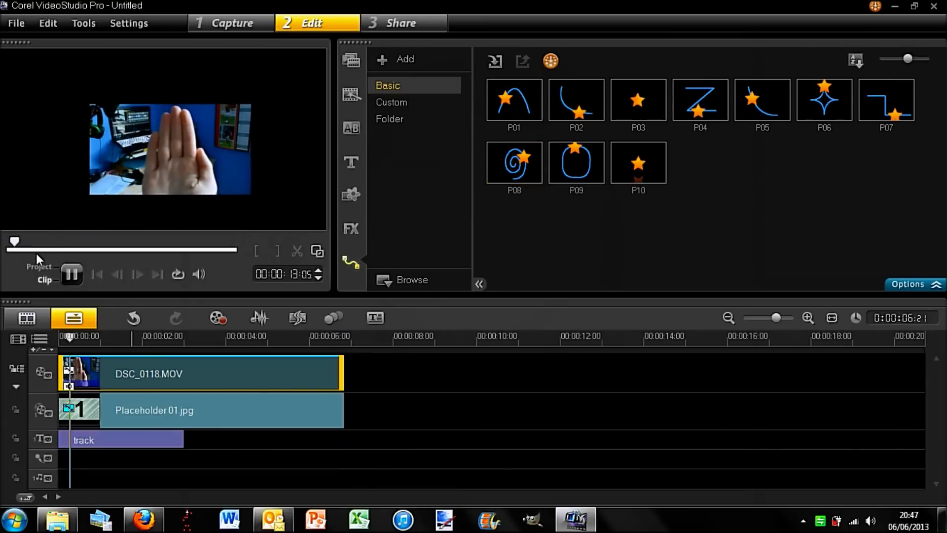